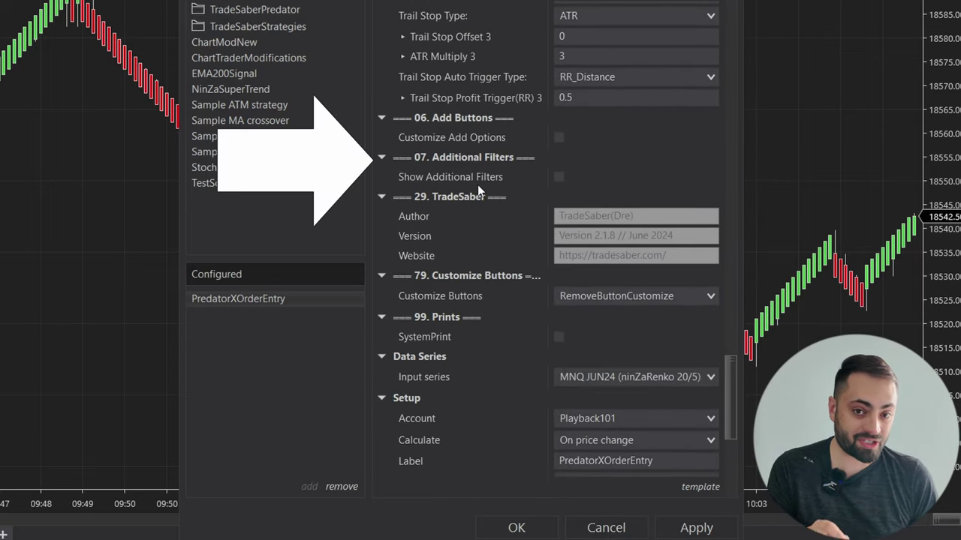
Show Additional Filters and enable Use Realized Profit/Loss, exposing the 15000 daily profit and loss limits.
{"action": "left_click", "coordinate": [559, 179]}
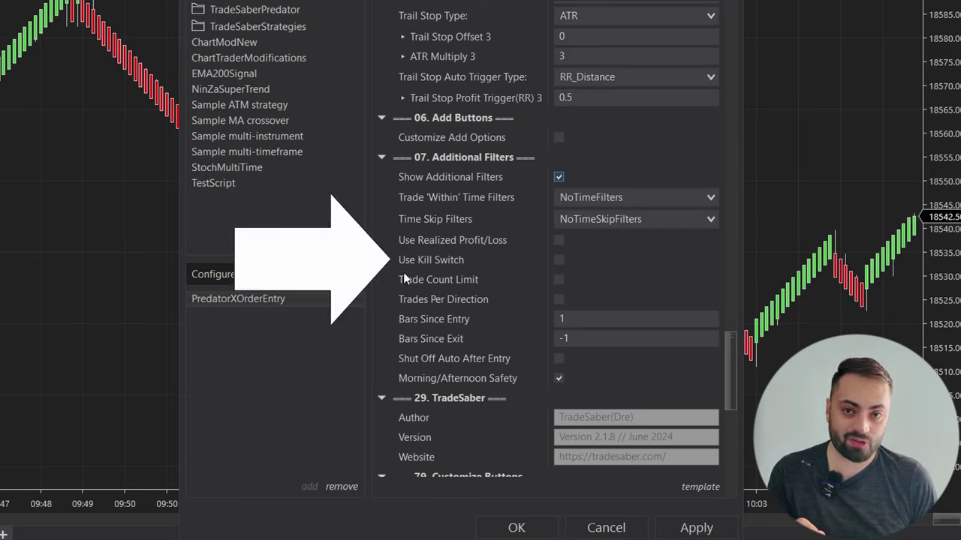
{"action": "left_click", "coordinate": [560, 240]}
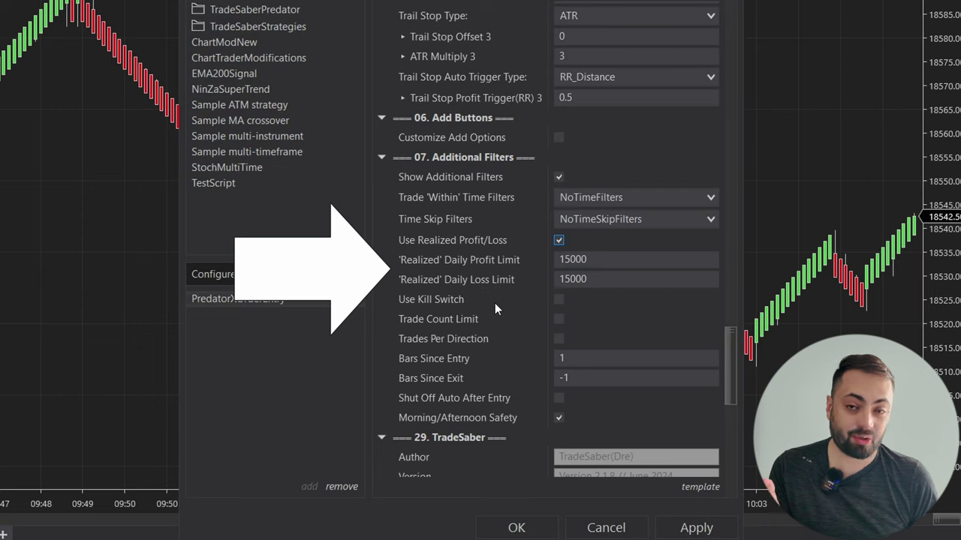
{"action": "left_click", "coordinate": [577, 259]}
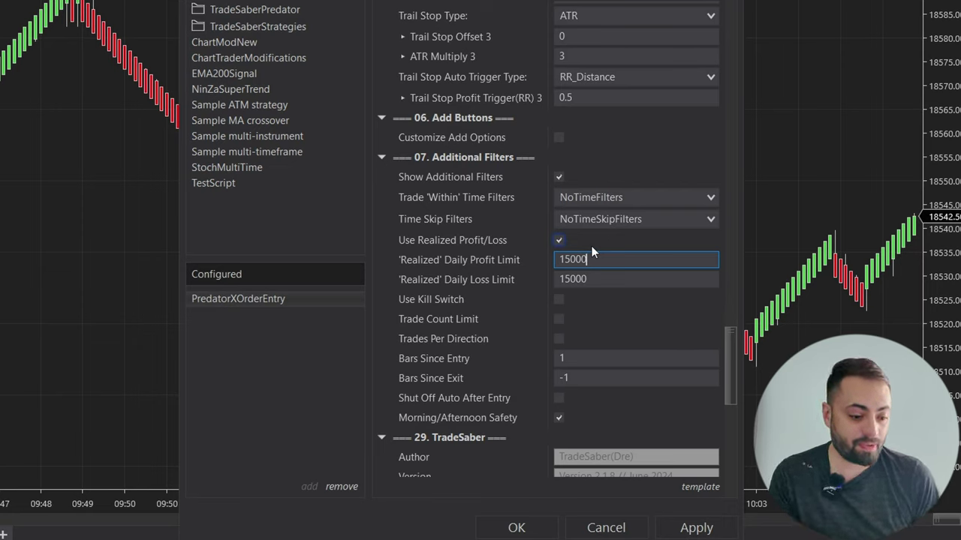
Change the realized Daily Profit Limit and Daily Loss Limit from 15000 to 450 each.
{"action": "left_click", "coordinate": [504, 283]}
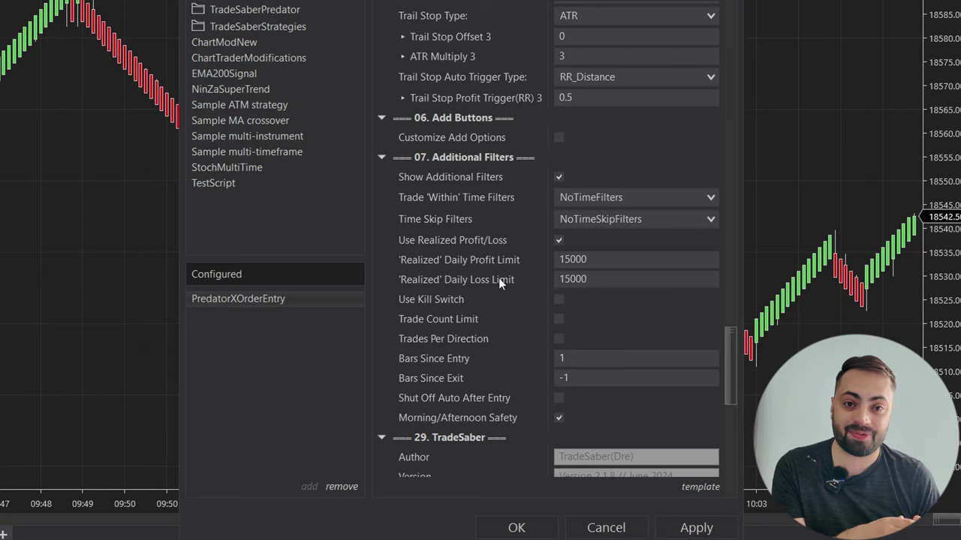
{"action": "left_click", "coordinate": [600, 260]}
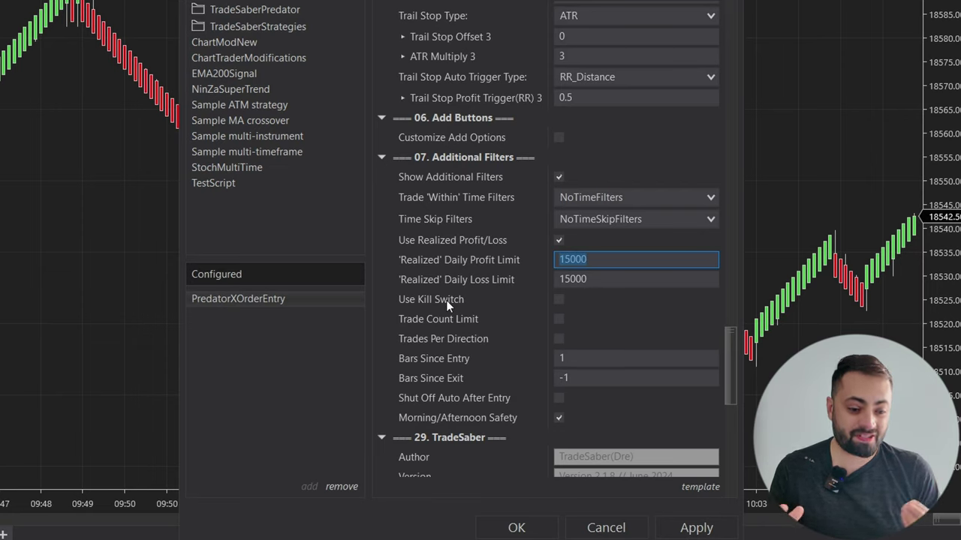
{"action": "type", "text": "4"}
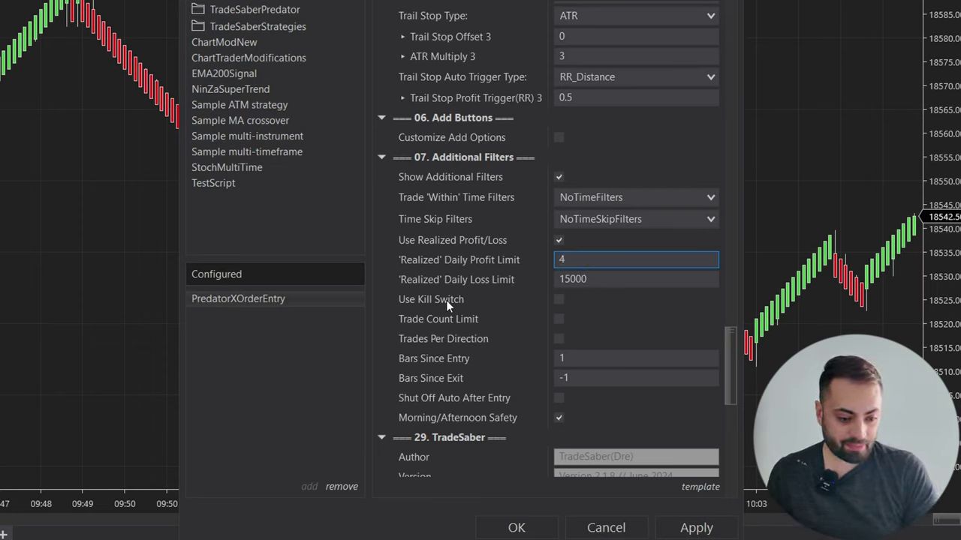
{"action": "type", "text": "50"}
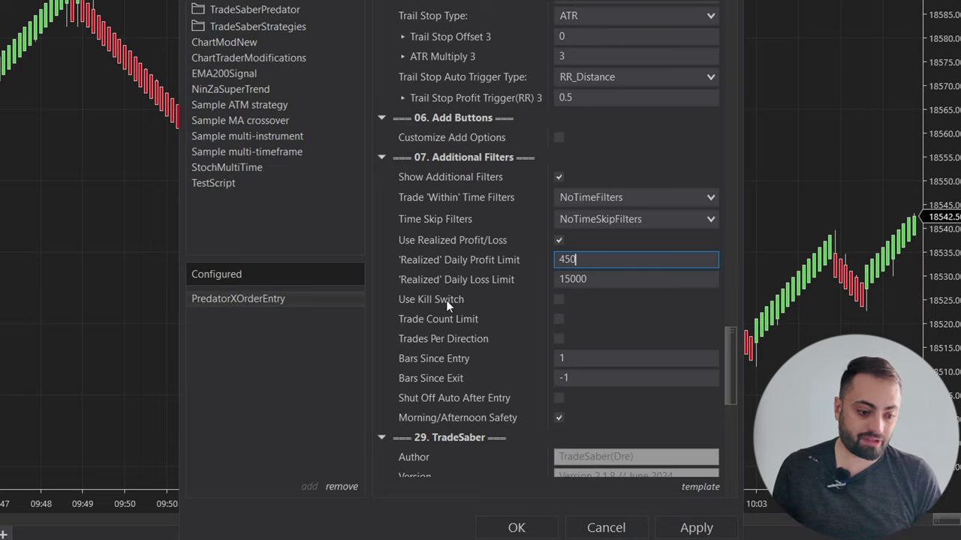
{"action": "left_click", "coordinate": [555, 283]}
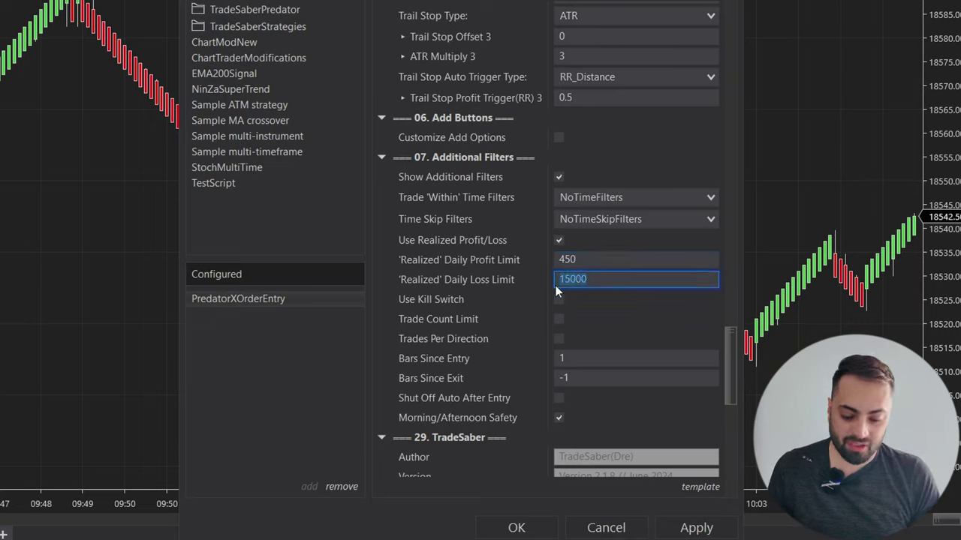
{"action": "type", "text": "450"}
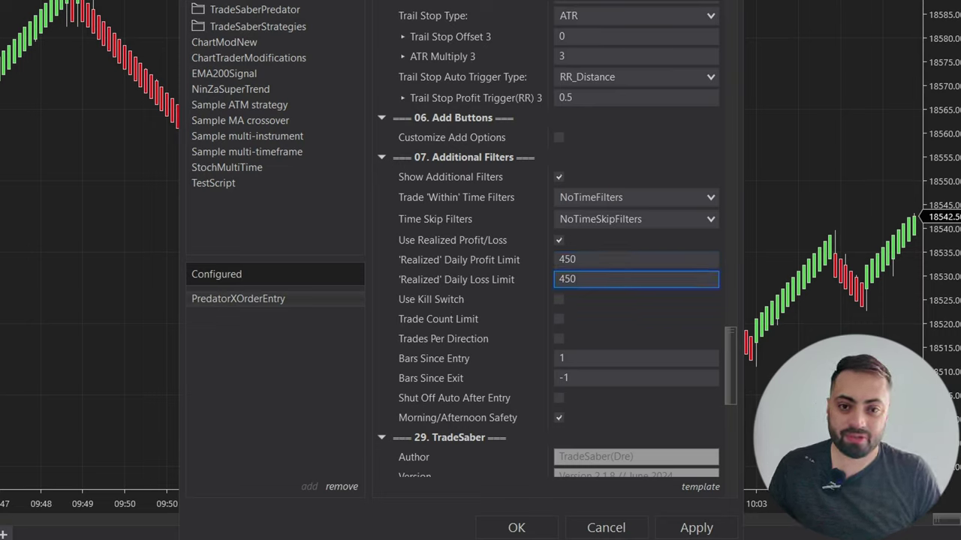
{"action": "left_click", "coordinate": [527, 259]}
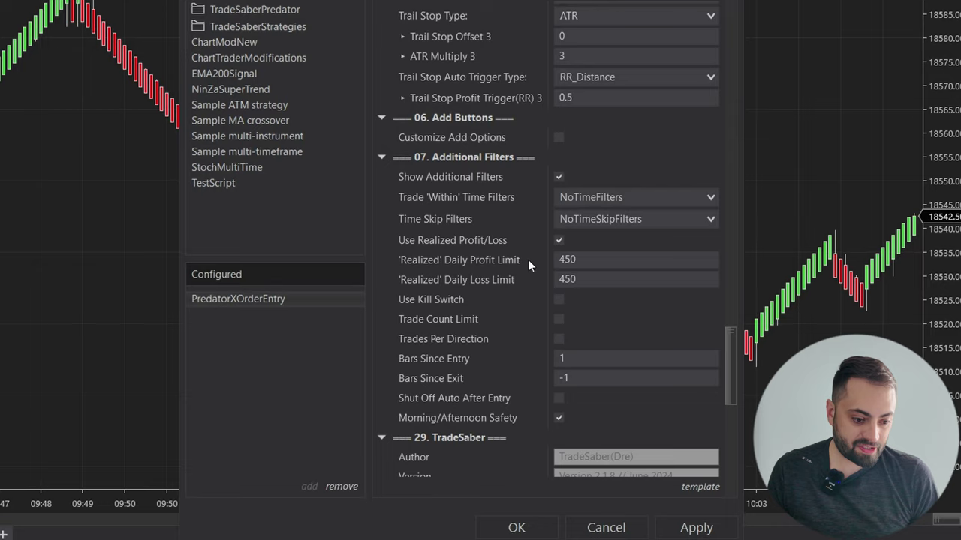
{"action": "left_click", "coordinate": [592, 259]}
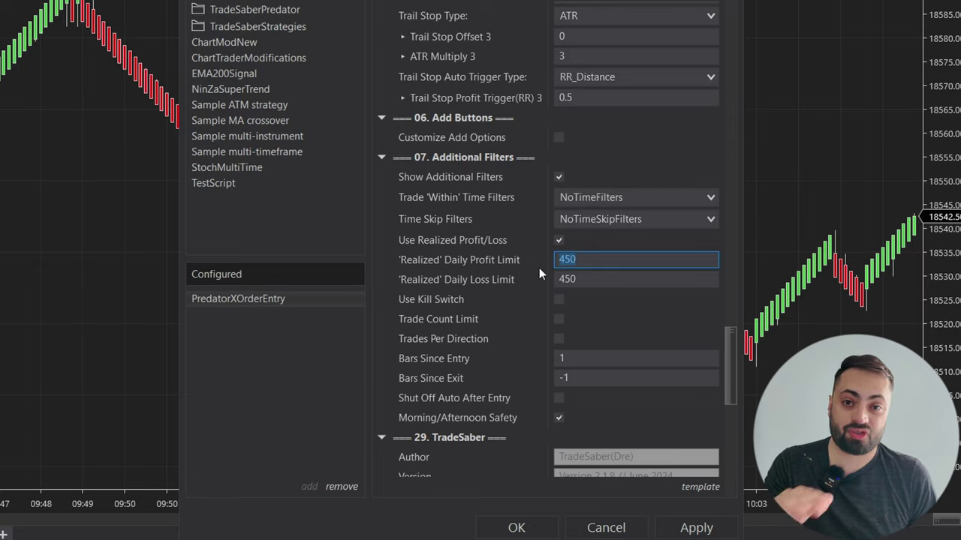
{"action": "left_click", "coordinate": [518, 283]}
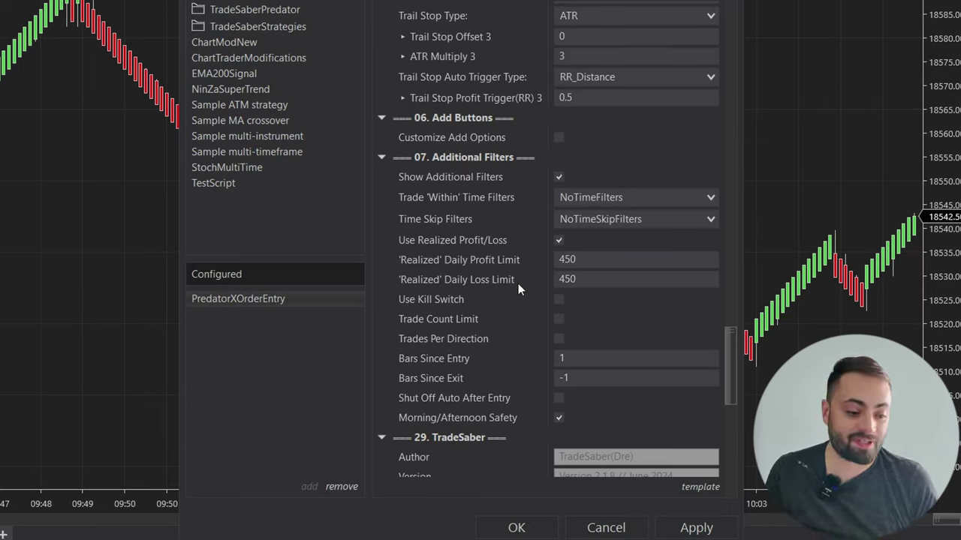
Apply the 450 limits and play the market replay to 9:50 AM, where realized PnL is 269.50.
{"action": "left_click", "coordinate": [702, 529]}
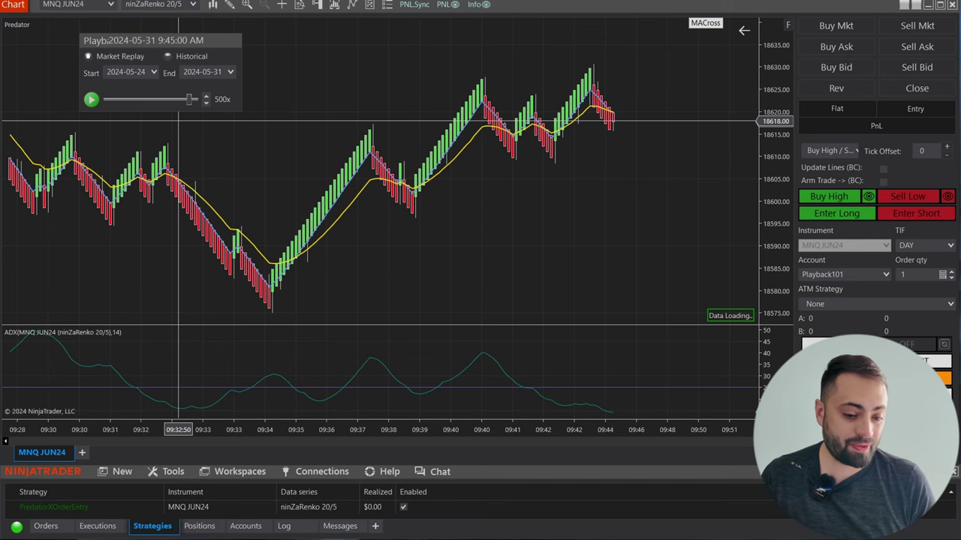
{"action": "left_click", "coordinate": [91, 100]}
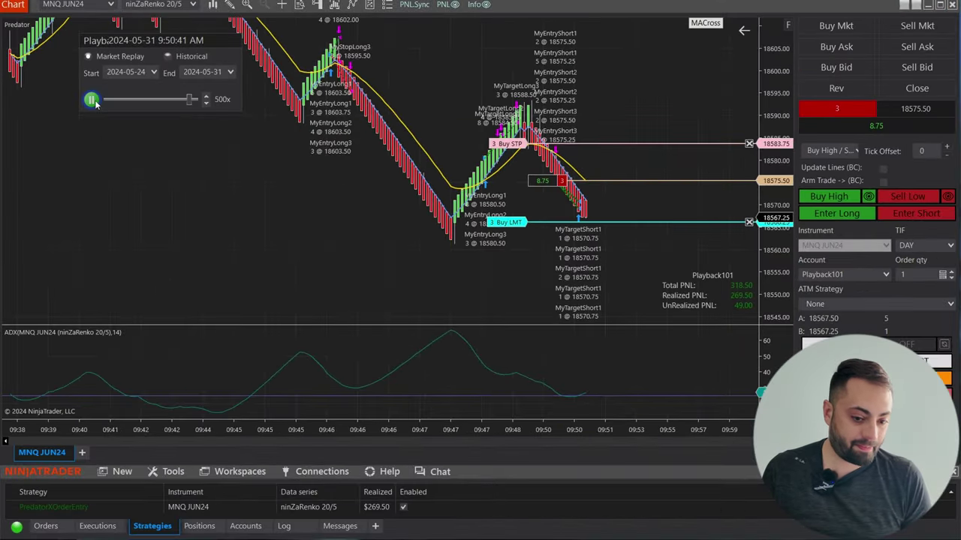
Resume the replay until realized PnL reaches 499.00 and the Daily Realized Profit Reached 499.00/450 notice appears.
{"action": "left_click", "coordinate": [91, 99]}
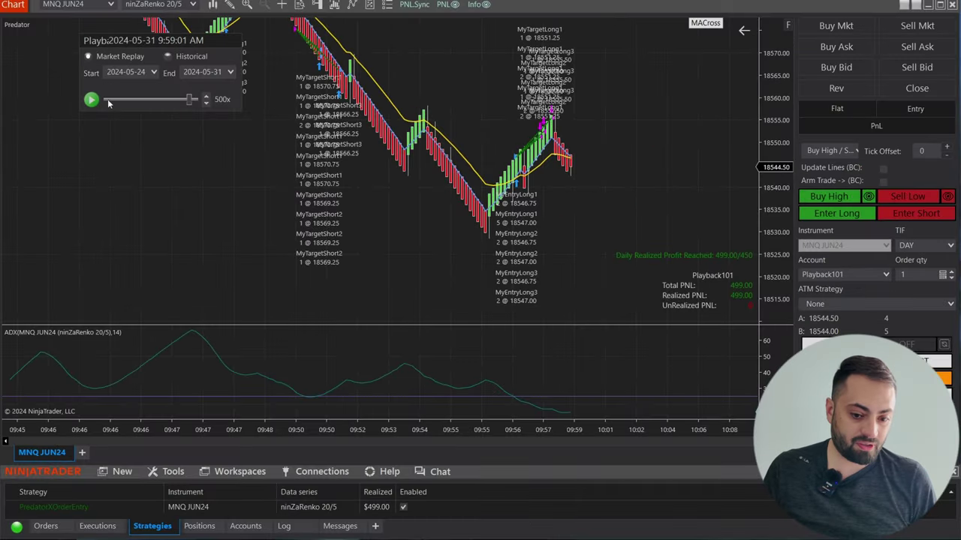
Resume and then pause the replay, confirming realized PnL stays at 499.00 through 10:13 AM.
{"action": "left_click", "coordinate": [90, 99]}
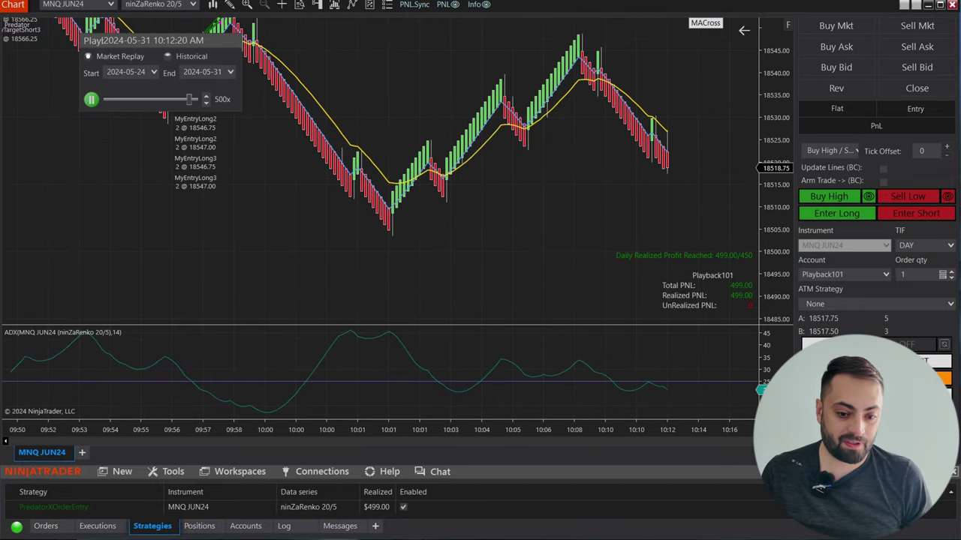
{"action": "left_click", "coordinate": [91, 100]}
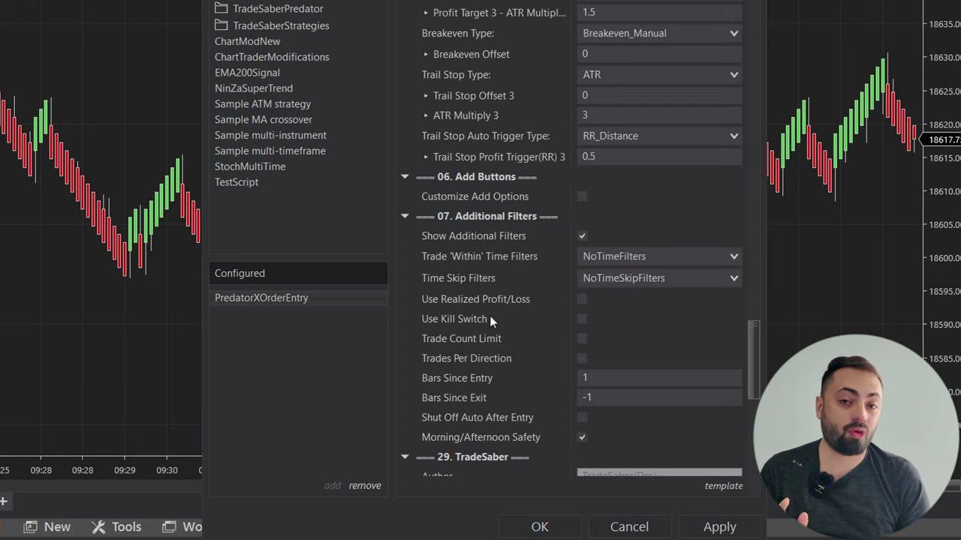
Turn on Use Kill Switch with 500 profit and loss limits, and select the profit limit value.
{"action": "left_click", "coordinate": [582, 320]}
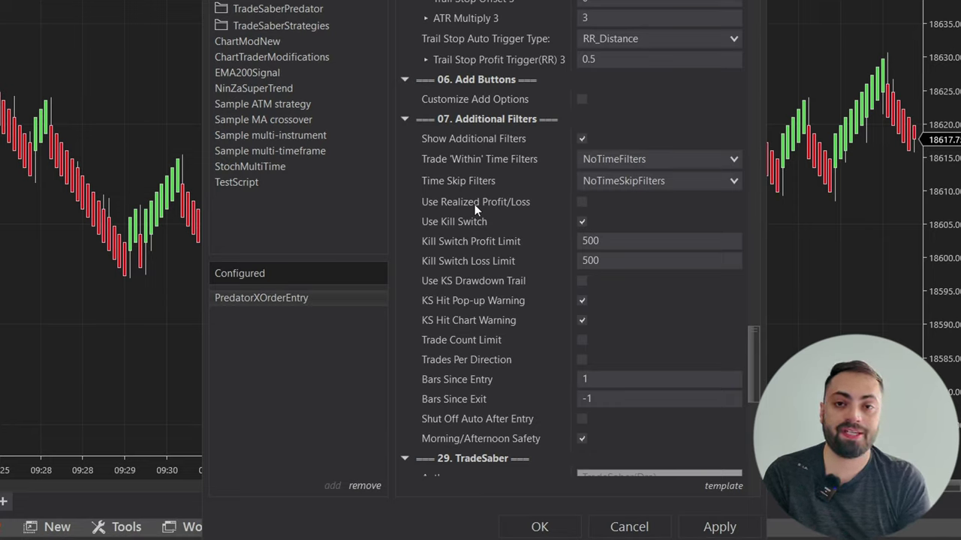
{"action": "left_click", "coordinate": [511, 242]}
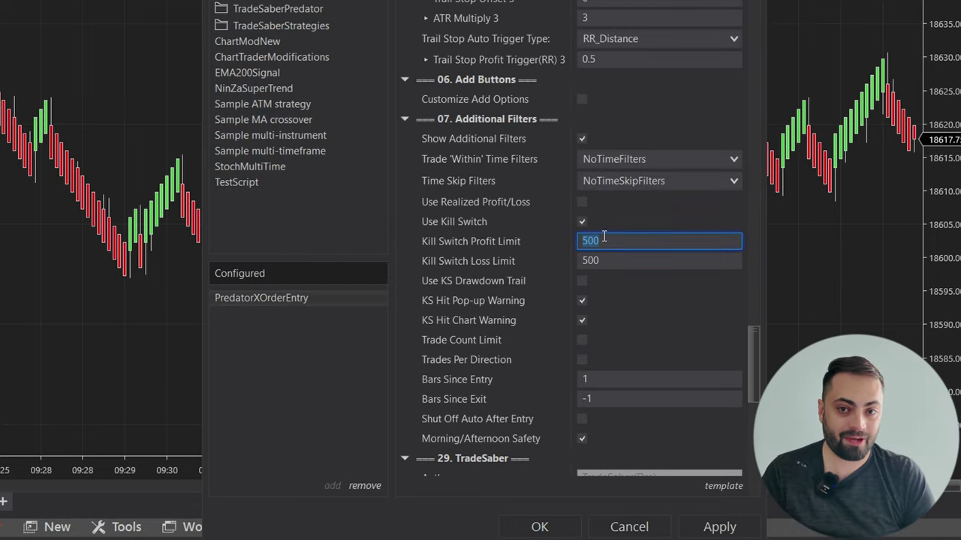
Keep the 500 Kill Switch Profit Limit, apply the settings and enable PredatorXOrderEntry on MNQ JUN24.
{"action": "left_click", "coordinate": [537, 261]}
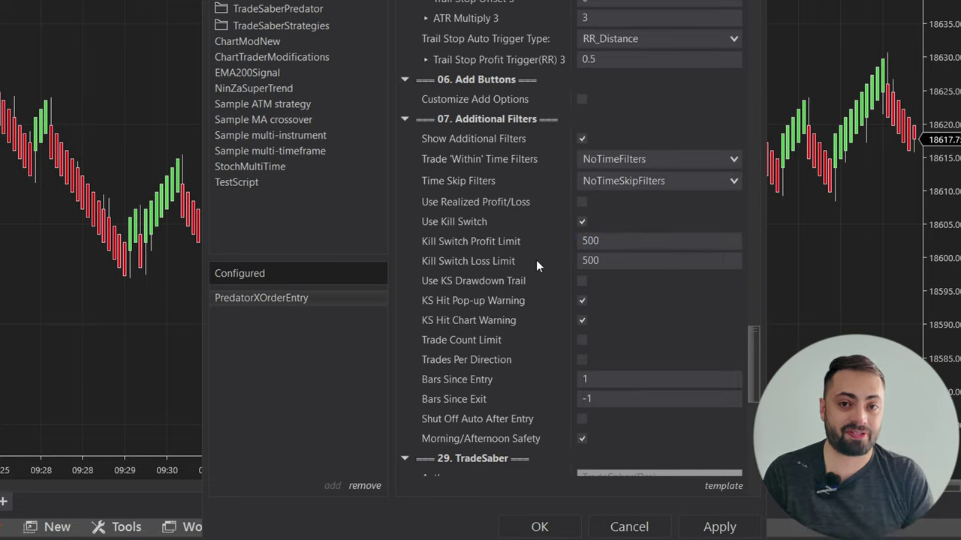
{"action": "left_click", "coordinate": [601, 239]}
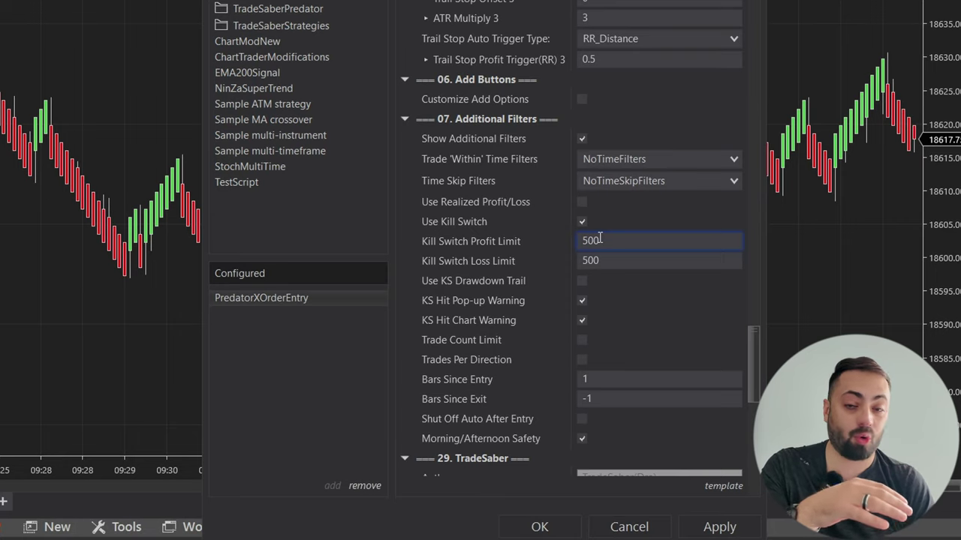
{"action": "double_click", "coordinate": [600, 239]}
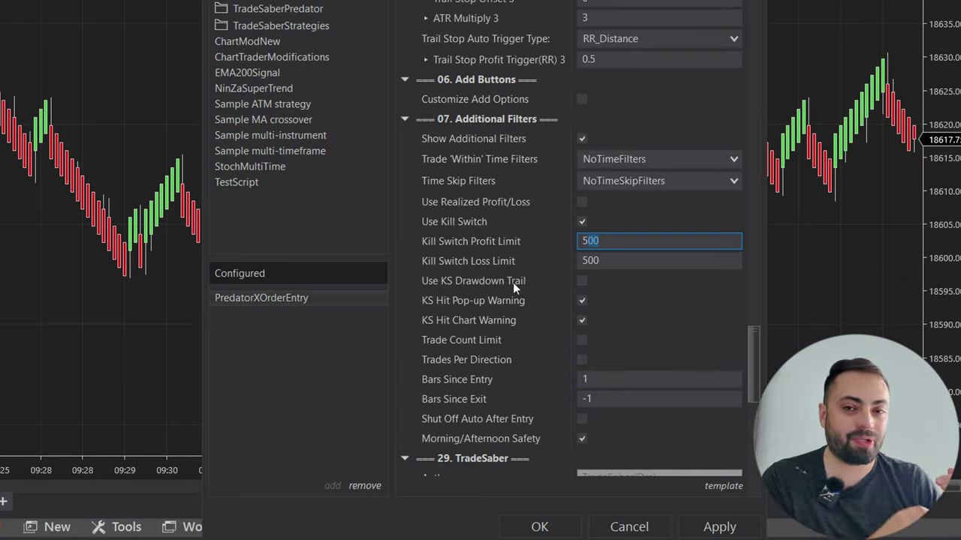
{"action": "key", "text": "End"}
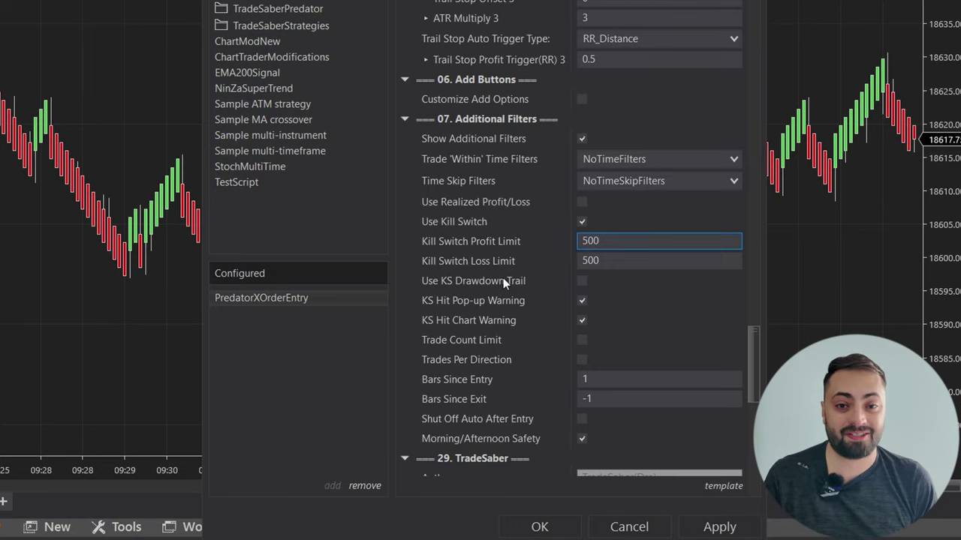
{"action": "left_click", "coordinate": [720, 525]}
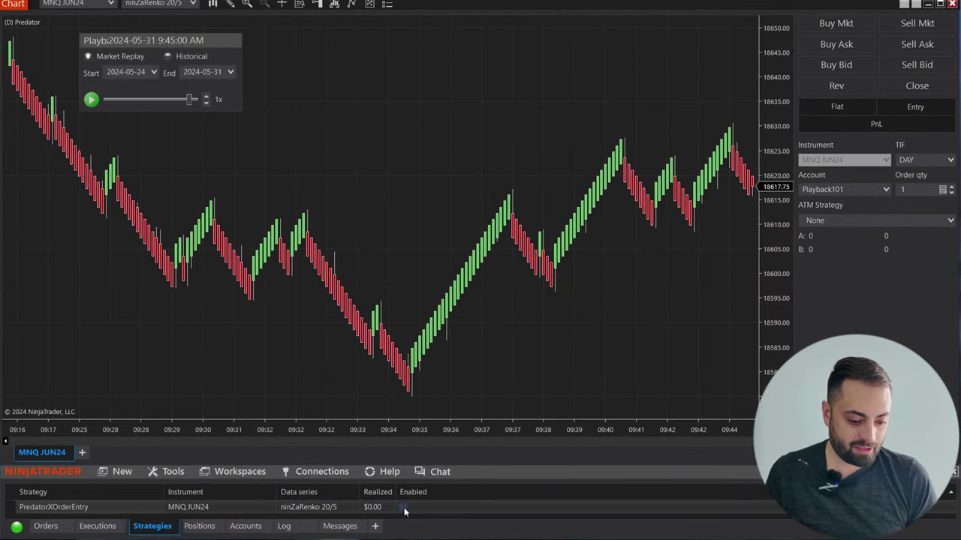
{"action": "left_click", "coordinate": [403, 509]}
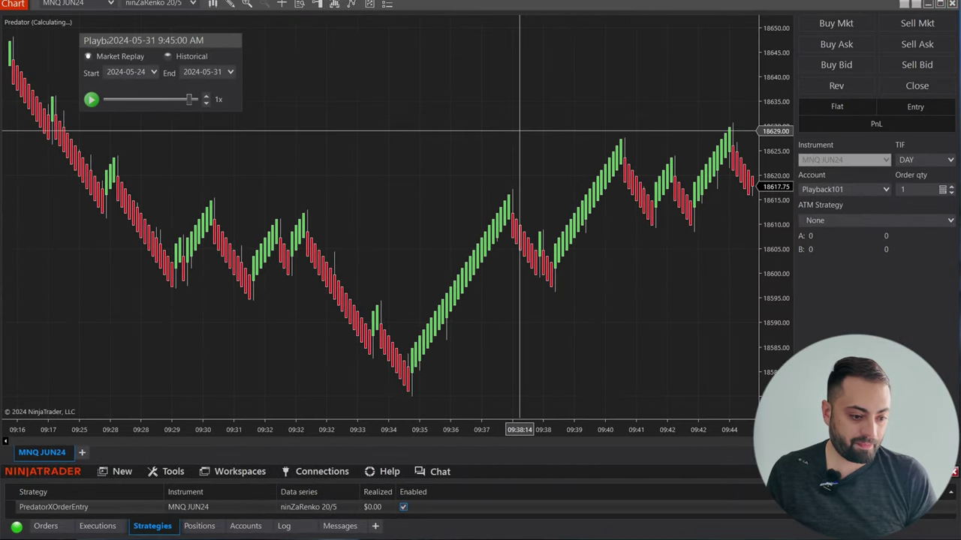
Play the replay at 8x, then 15x, then 50x until the kill switch fires at 500 profit.
{"action": "left_click", "coordinate": [91, 99]}
{"action": "left_click", "coordinate": [208, 98]}
{"action": "left_click", "coordinate": [208, 99]}
{"action": "left_click", "coordinate": [207, 98]}
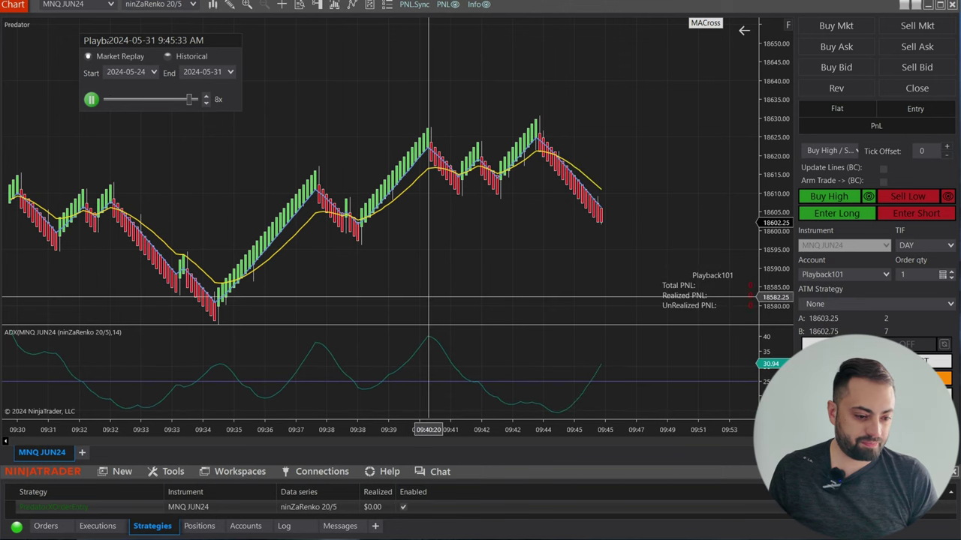
{"action": "left_click", "coordinate": [206, 96]}
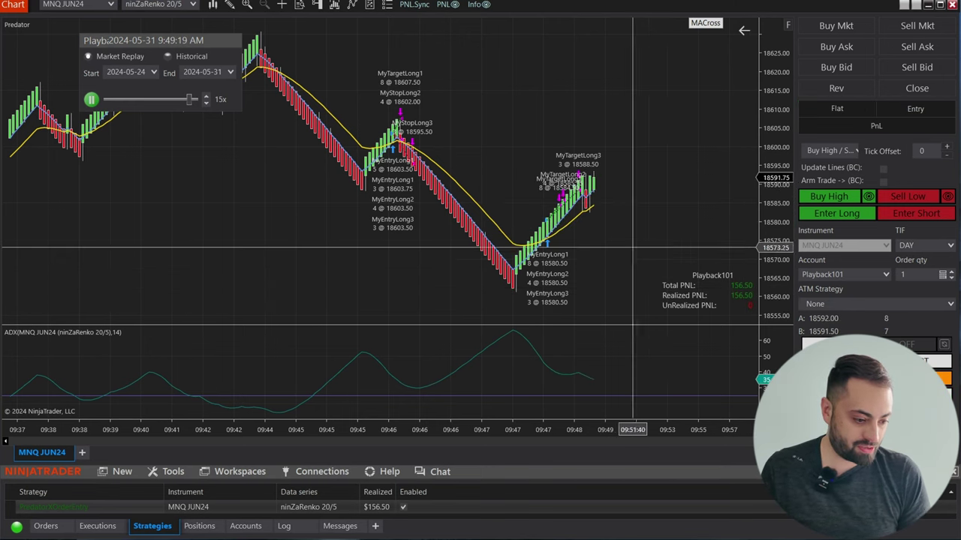
{"action": "left_click", "coordinate": [207, 98]}
{"action": "left_click", "coordinate": [206, 97]}
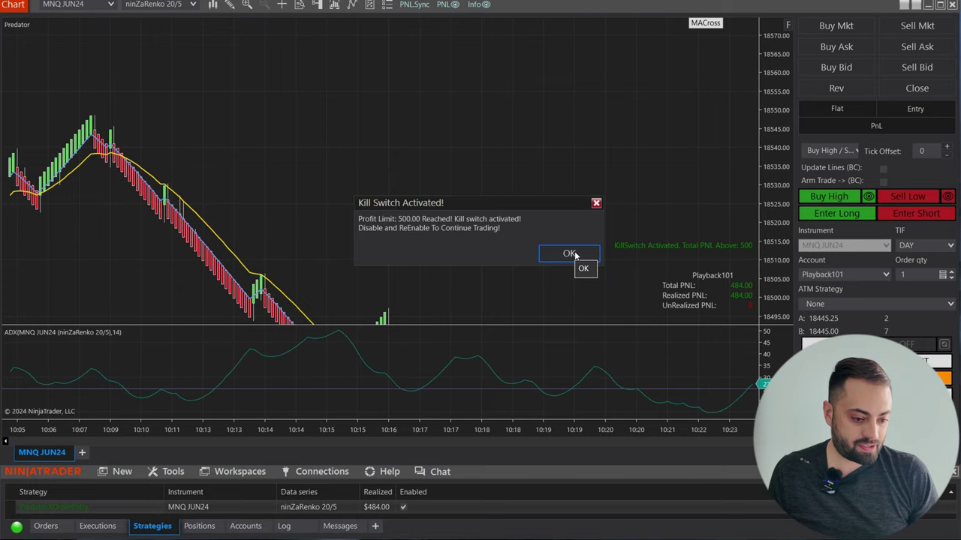
Dismiss the Kill Switch Activated alert reporting the 500.00 profit limit reached.
{"action": "left_click", "coordinate": [709, 309]}
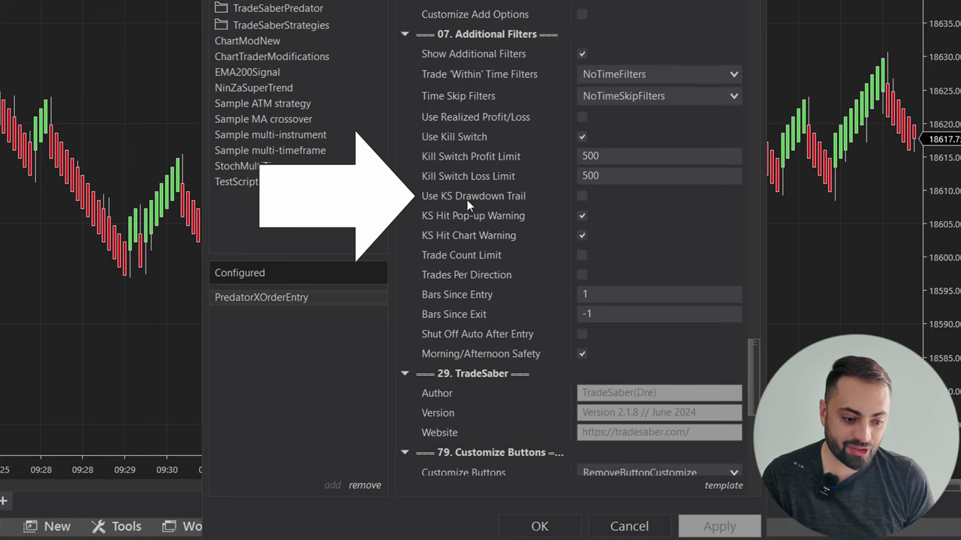
Enable Use KS Drawdown Trail, keeping KS Drawdown Max at 100 and Kill Switch Profit Limit at 500.
{"action": "left_click", "coordinate": [581, 196]}
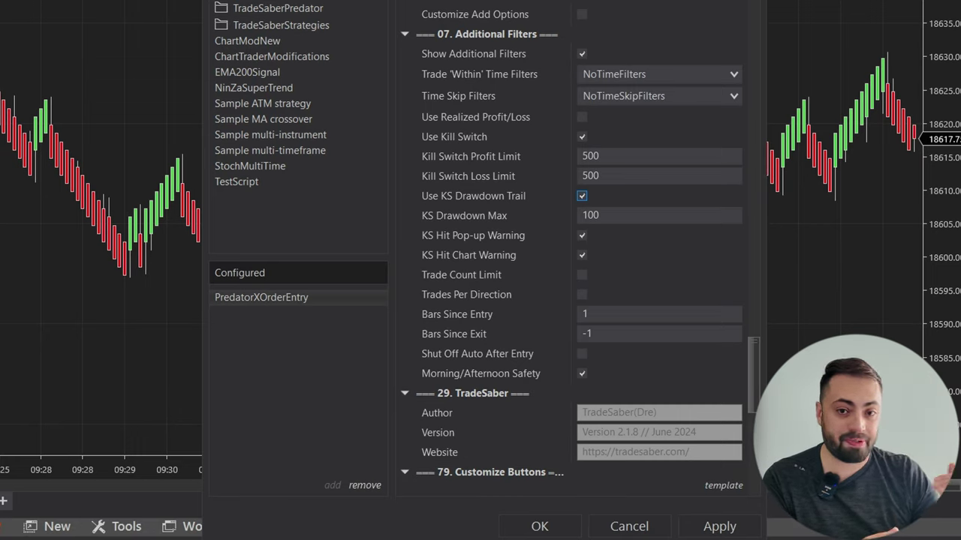
{"action": "left_click", "coordinate": [615, 156]}
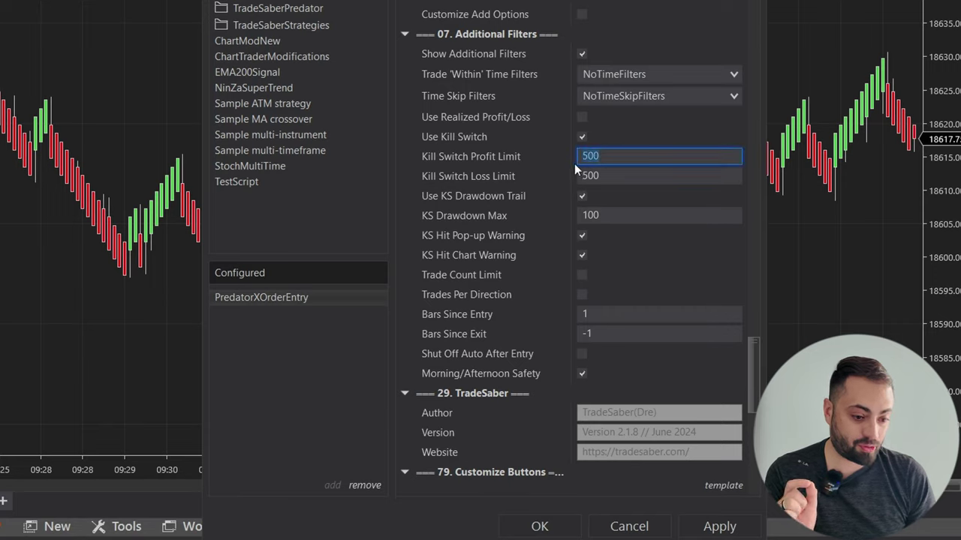
{"action": "left_click", "coordinate": [522, 200]}
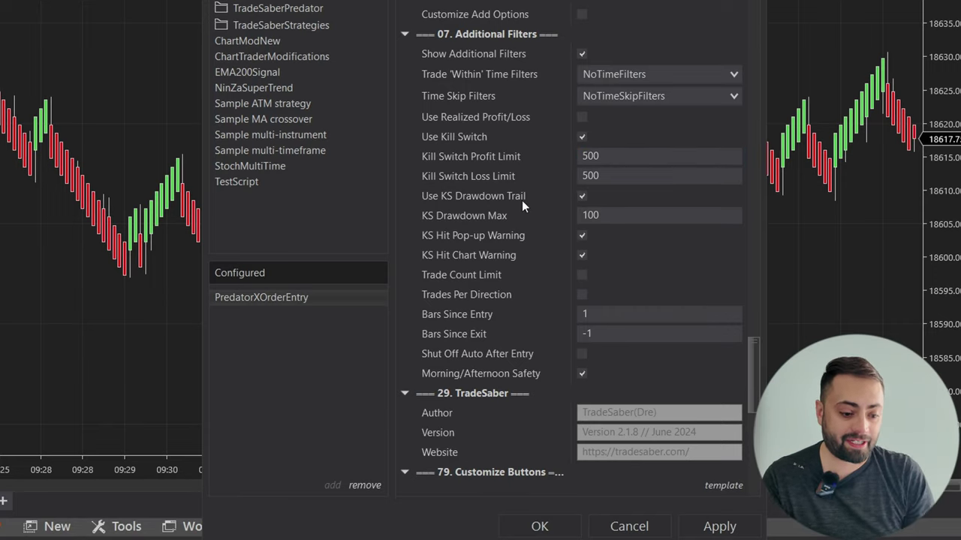
{"action": "left_click", "coordinate": [611, 215]}
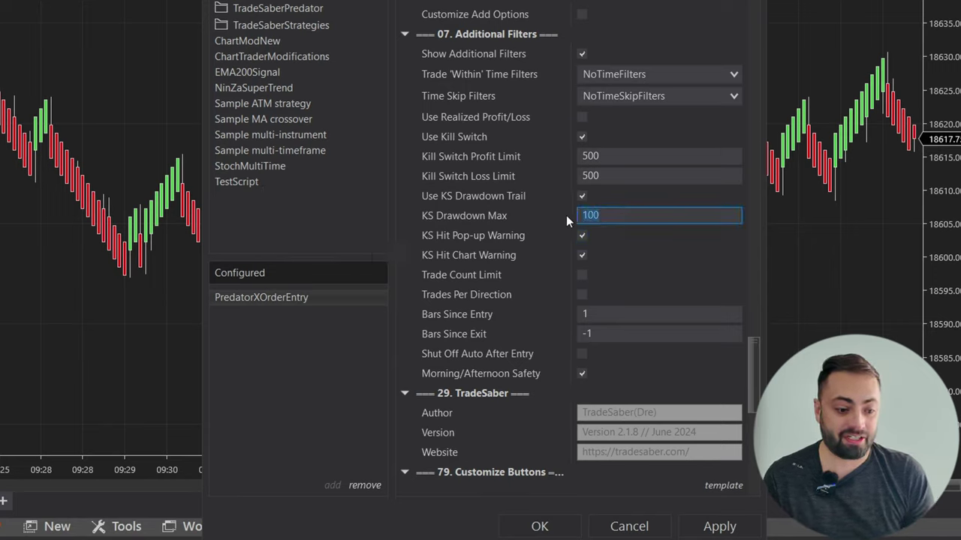
{"action": "left_click", "coordinate": [535, 253]}
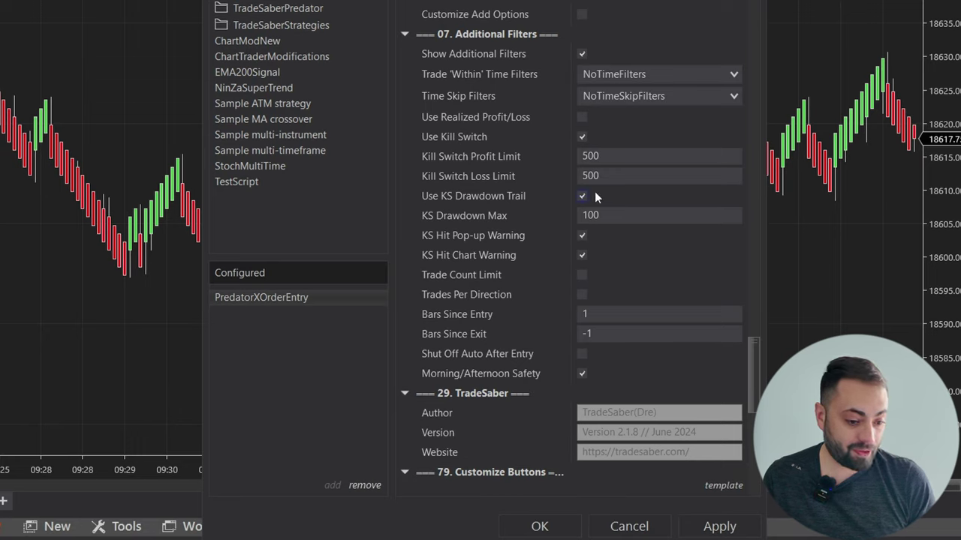
{"action": "left_click", "coordinate": [607, 155]}
{"action": "left_click_drag", "start_coordinate": [607, 156], "coordinate": [569, 155]}
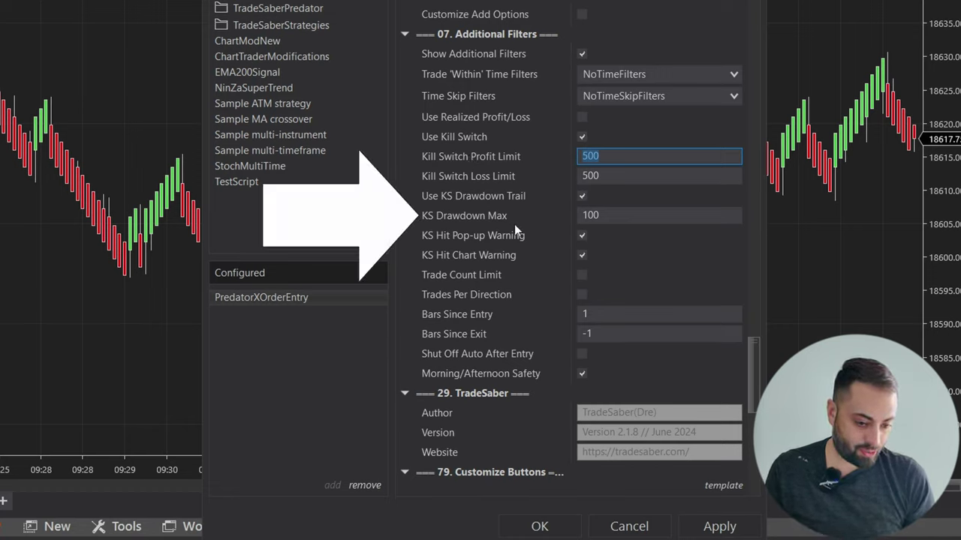
{"action": "left_click_drag", "start_coordinate": [610, 219], "coordinate": [563, 217]}
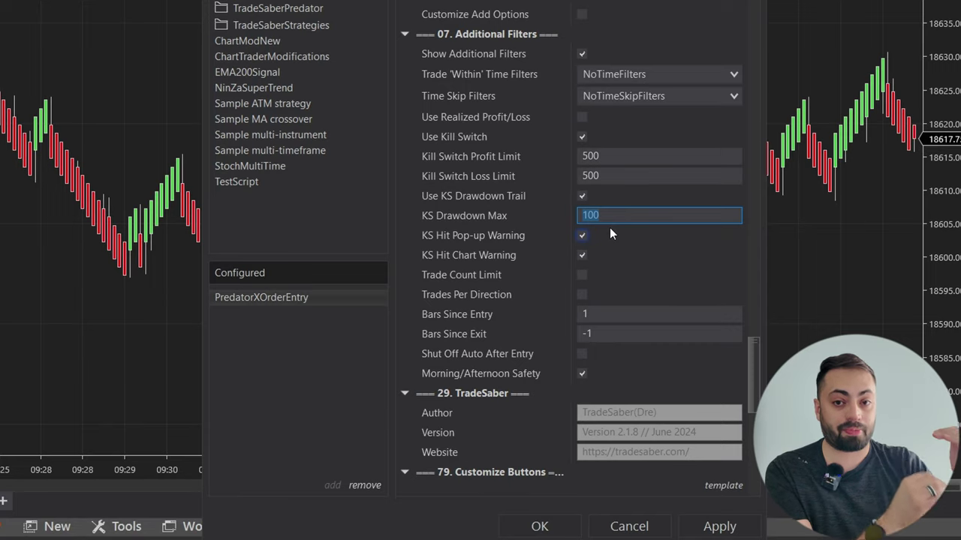
{"action": "key", "text": "Right"}
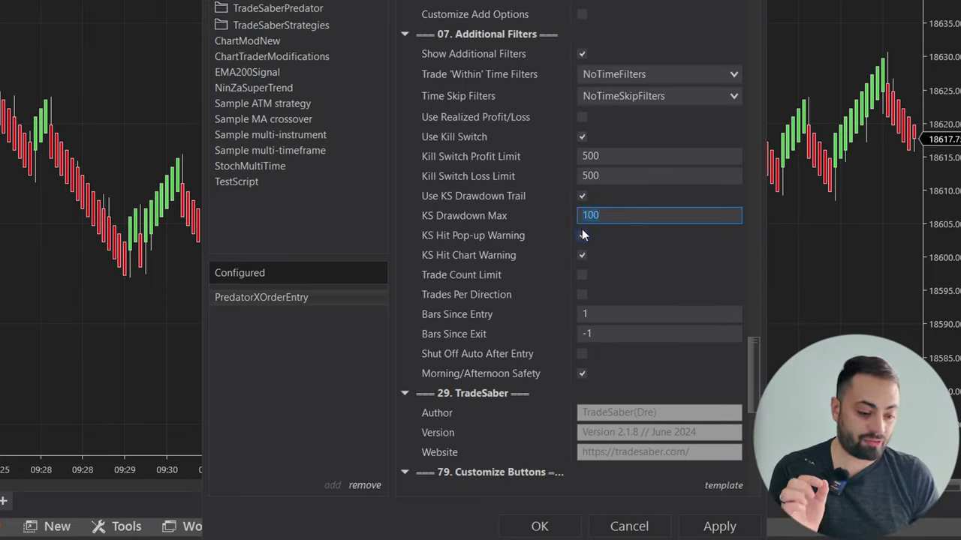
{"action": "left_click", "coordinate": [613, 152]}
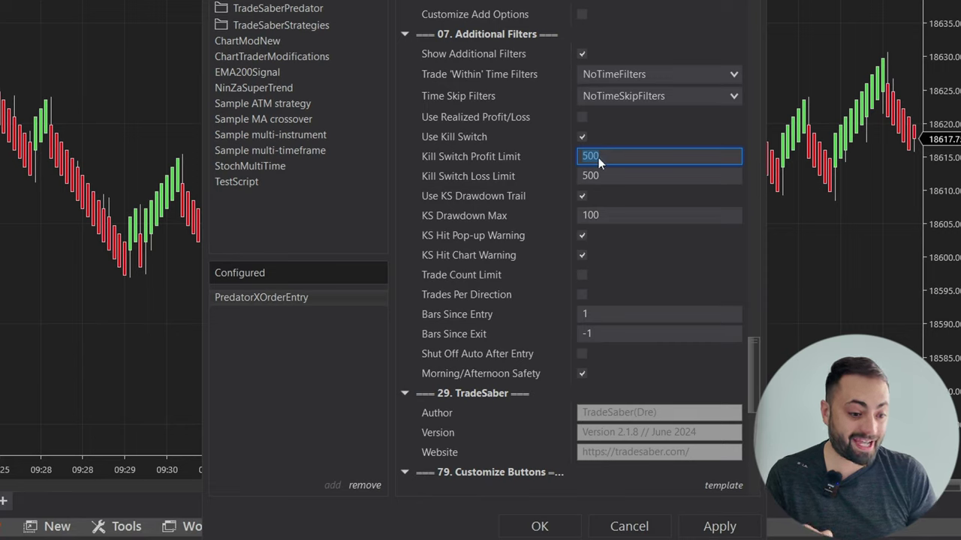
{"action": "left_click", "coordinate": [559, 219]}
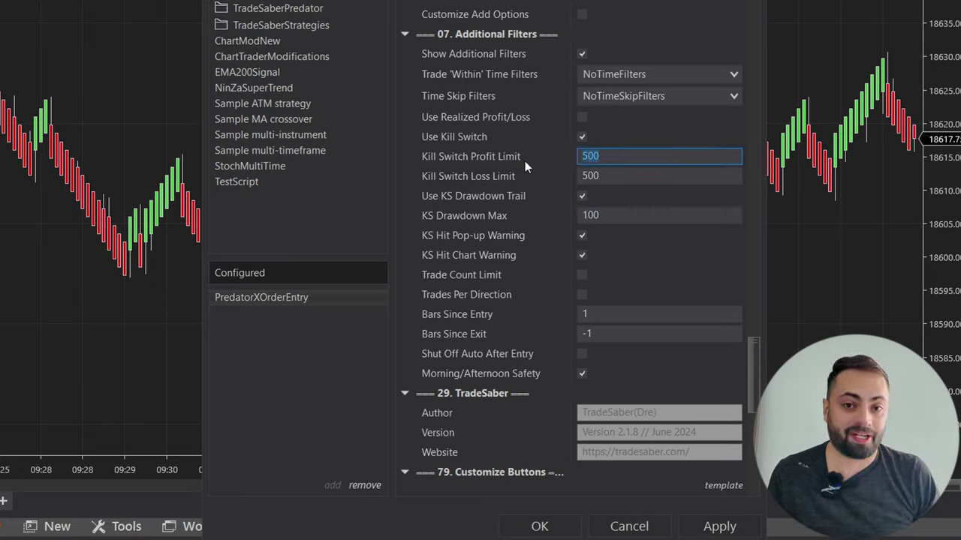
{"action": "left_click", "coordinate": [575, 217]}
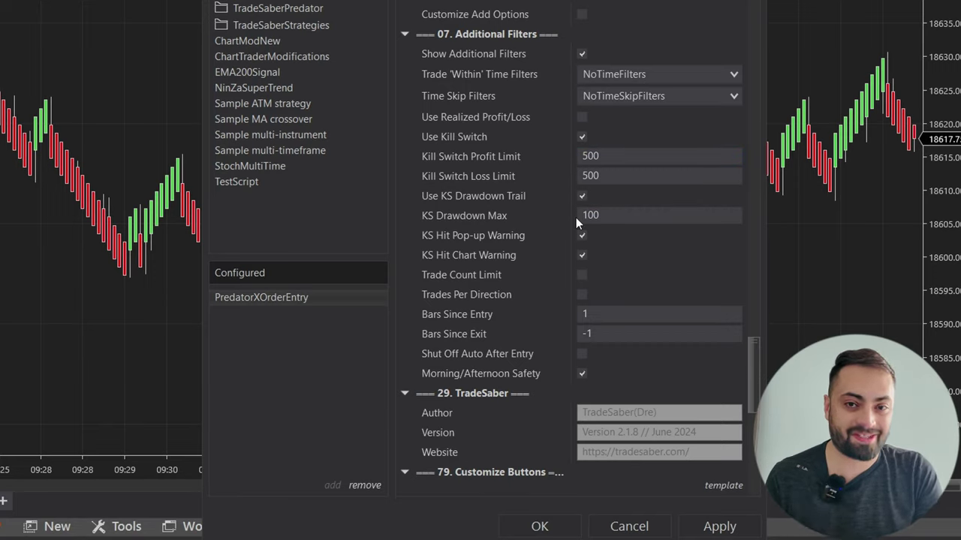
Apply the drawdown trail settings and resume the replay at 50x, then slow it to 15x and 8x.
{"action": "left_click", "coordinate": [721, 527]}
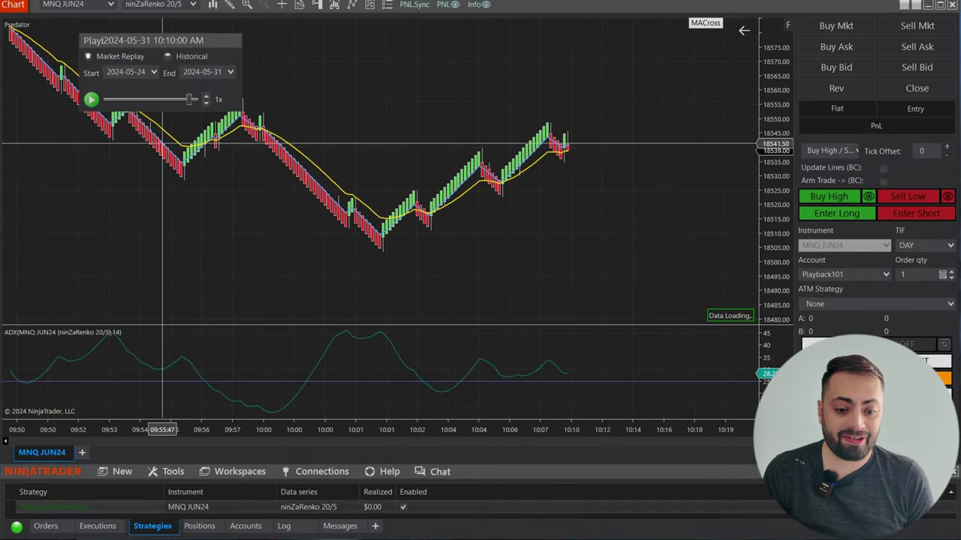
{"action": "left_click", "coordinate": [92, 100]}
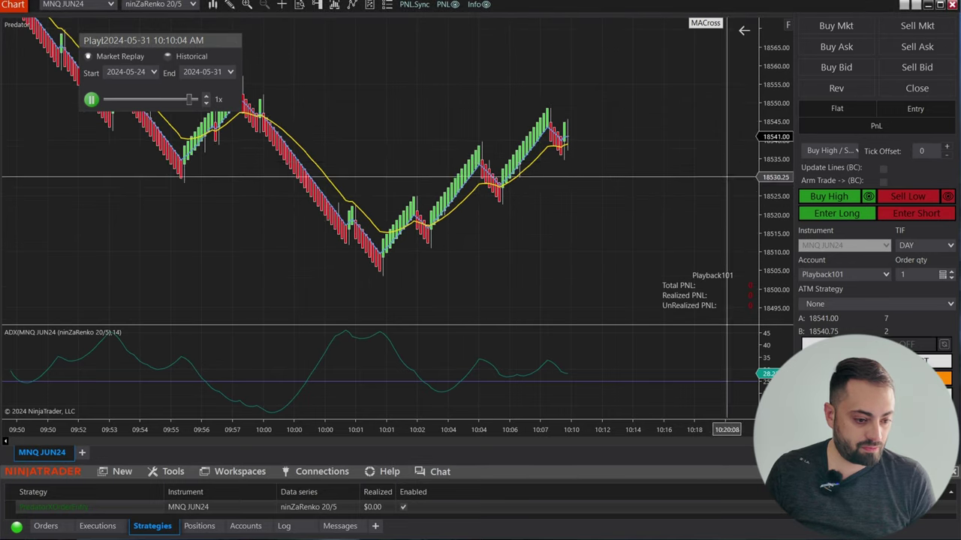
{"action": "left_click", "coordinate": [206, 97]}
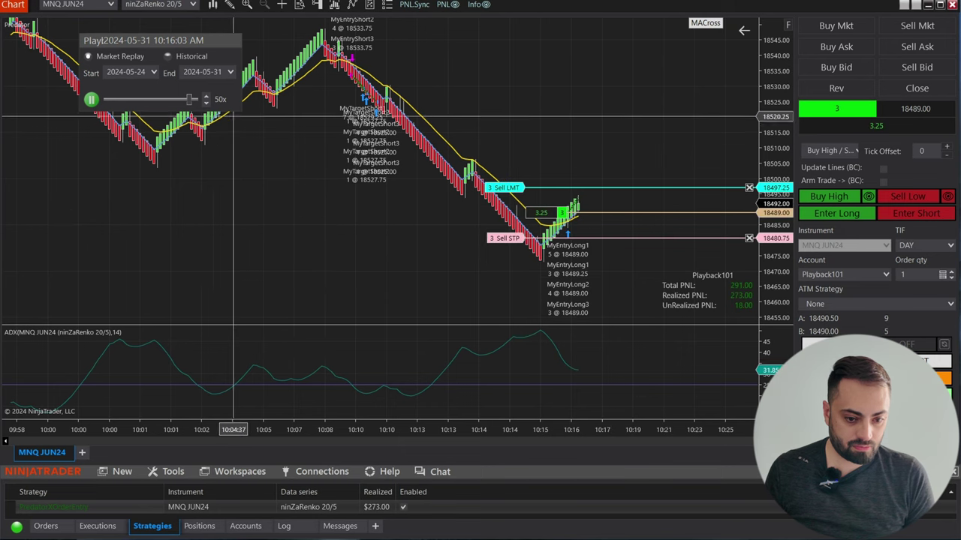
{"action": "left_click", "coordinate": [207, 103]}
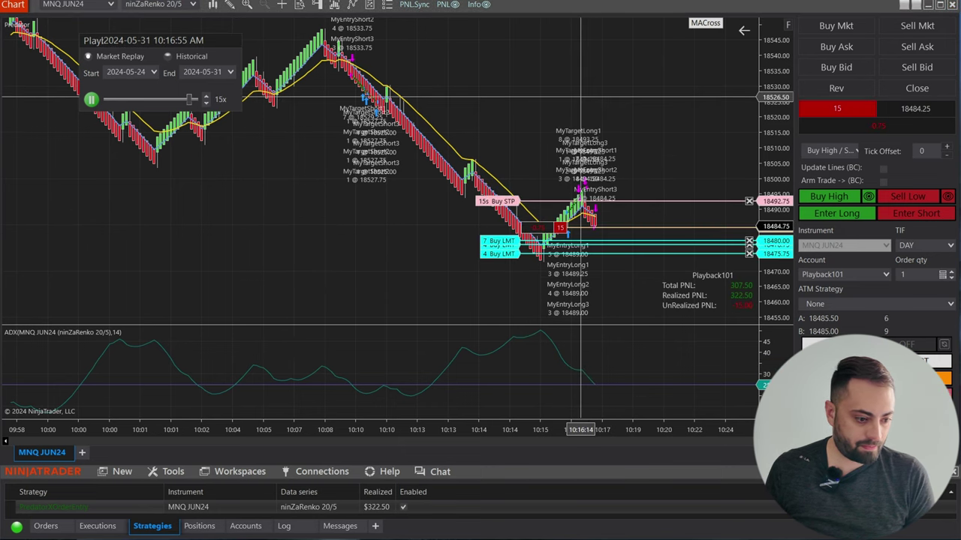
{"action": "left_click", "coordinate": [207, 103]}
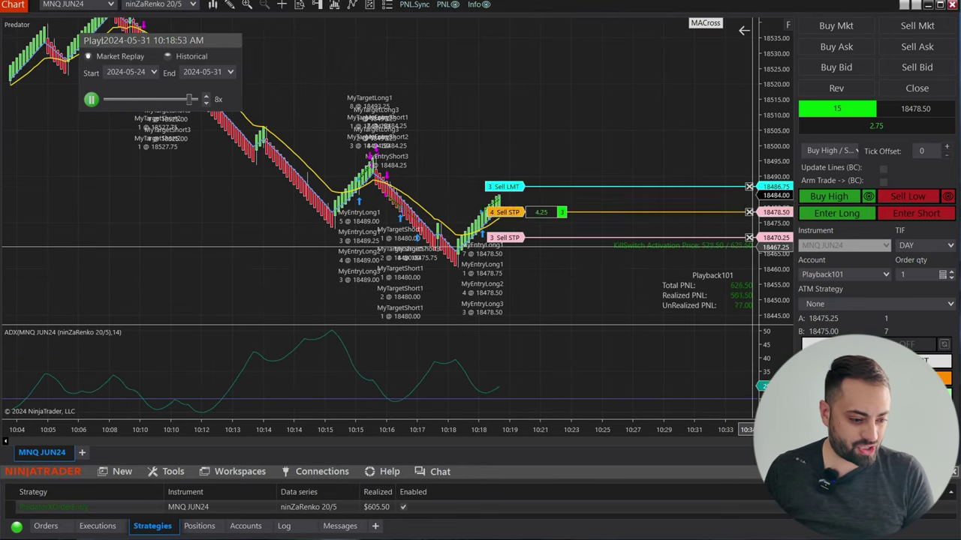
Keep the replay running and pan the chart as the KillSwitch Activation Price trails to 552.00 with PnL at 646.00.
{"action": "left_click", "coordinate": [91, 100]}
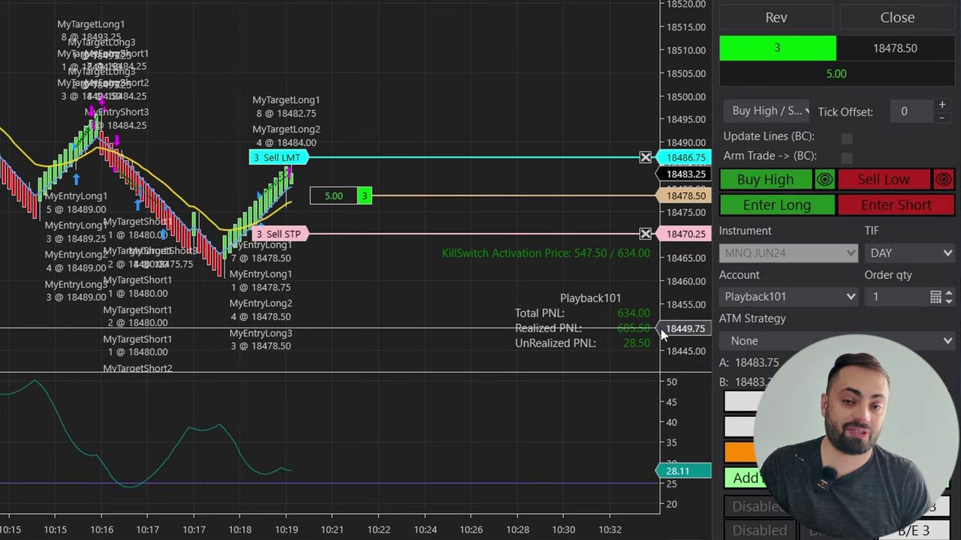
{"action": "left_click_drag", "start_coordinate": [457, 86], "coordinate": [495, 64]}
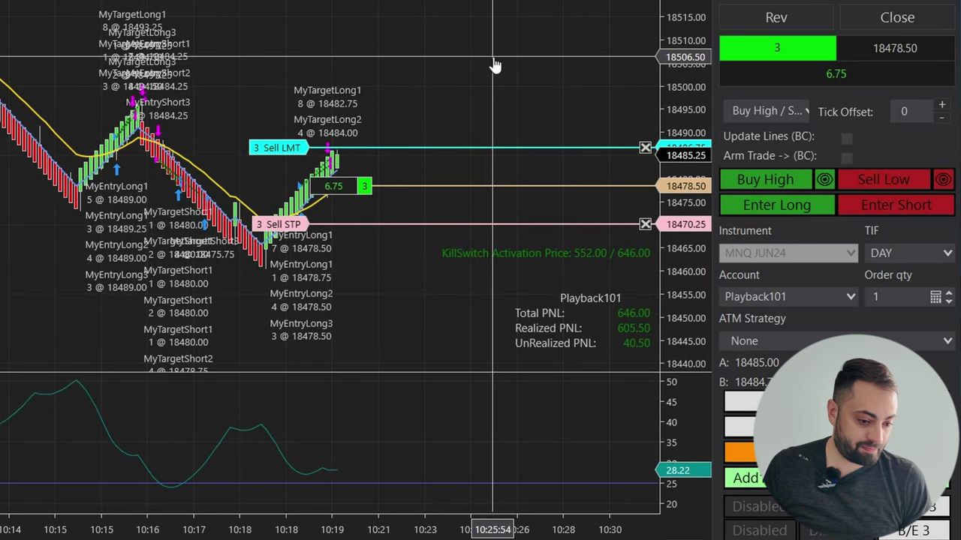